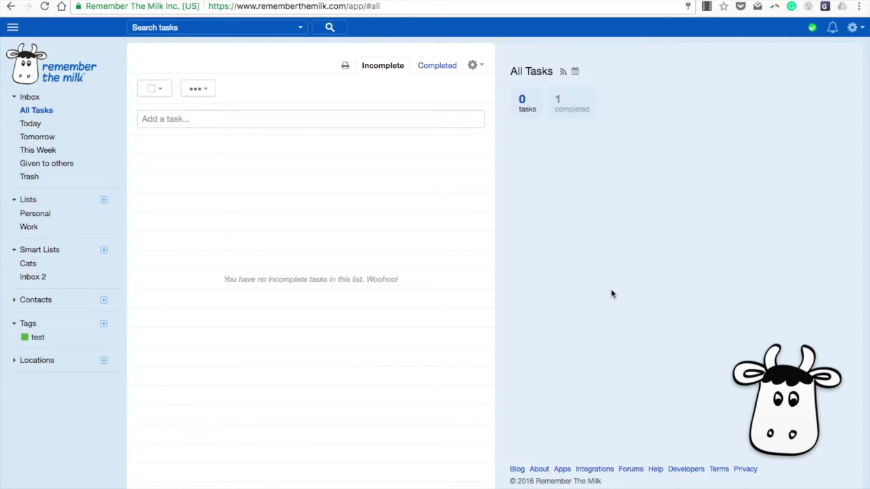
- View the Pro subscription details in the account settings, then close the settings
{"action": "left_click", "coordinate": [853, 27]}
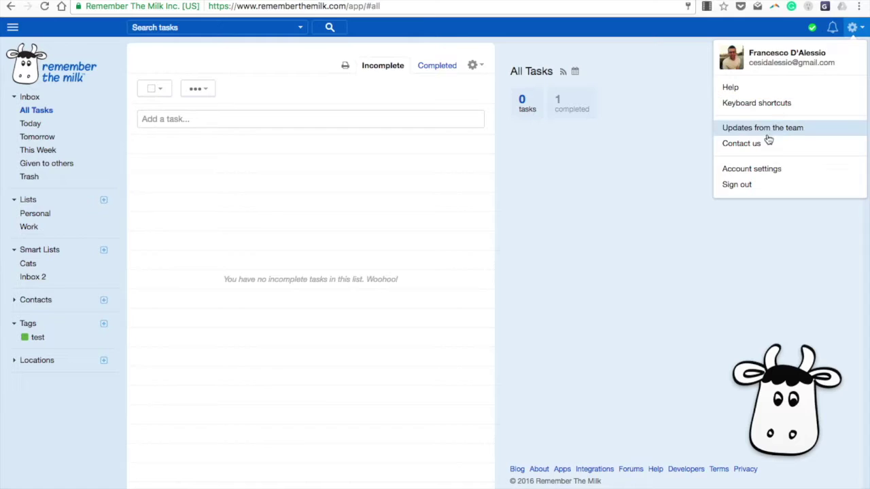
{"action": "left_click", "coordinate": [752, 170]}
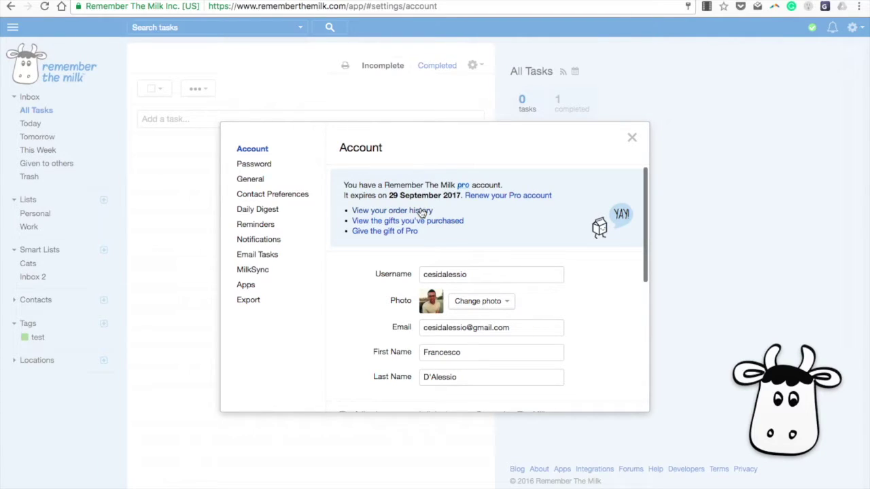
{"action": "left_click", "coordinate": [632, 138]}
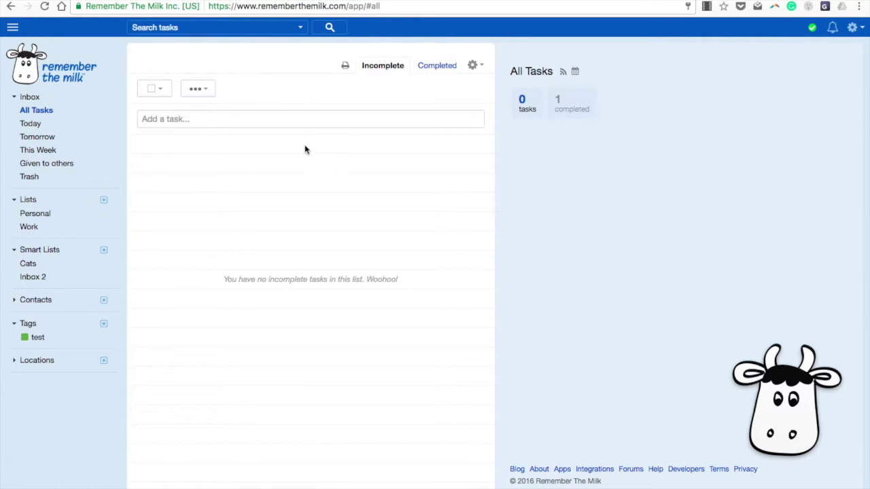
- Add a new task named "Feed the cat" to the All Tasks list
{"action": "left_click", "coordinate": [294, 119]}
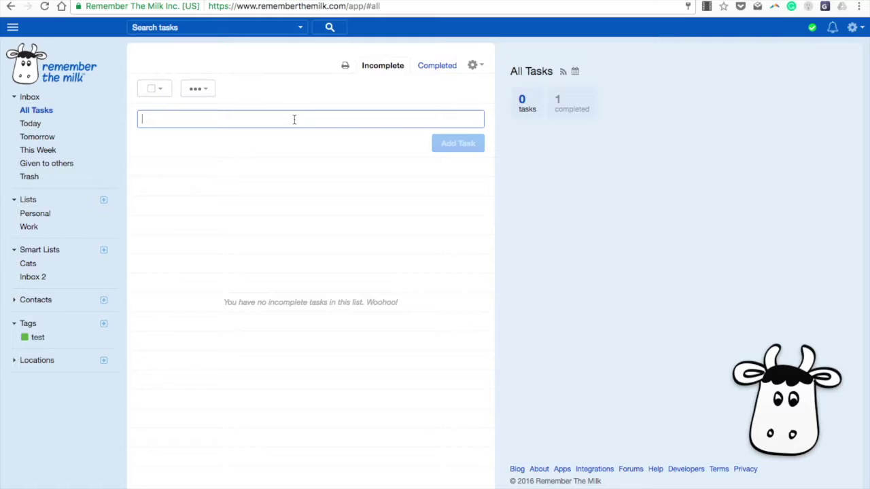
{"action": "type", "text": "Catt"}
{"action": "key", "text": "BackSpace"}
{"action": "key", "text": "BackSpace"}
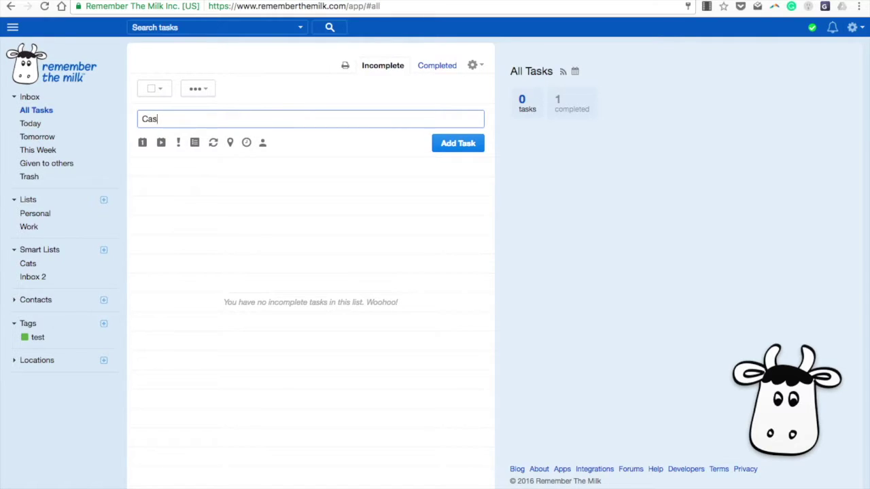
{"action": "key", "text": "super+a"}
{"action": "type", "text": "Feed the cat"}
{"action": "key", "text": "Return"}
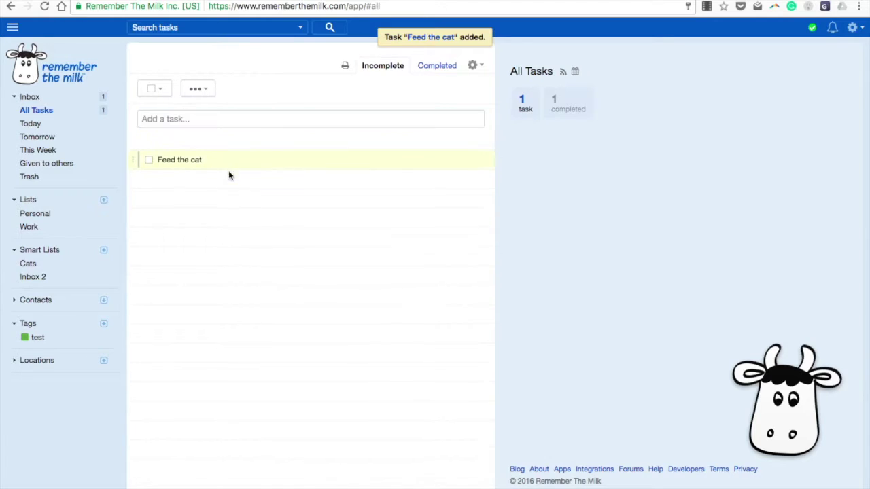
- Open the "Feed the cat" task and add a subtask named "Buy some feed"
{"action": "left_click", "coordinate": [265, 144]}
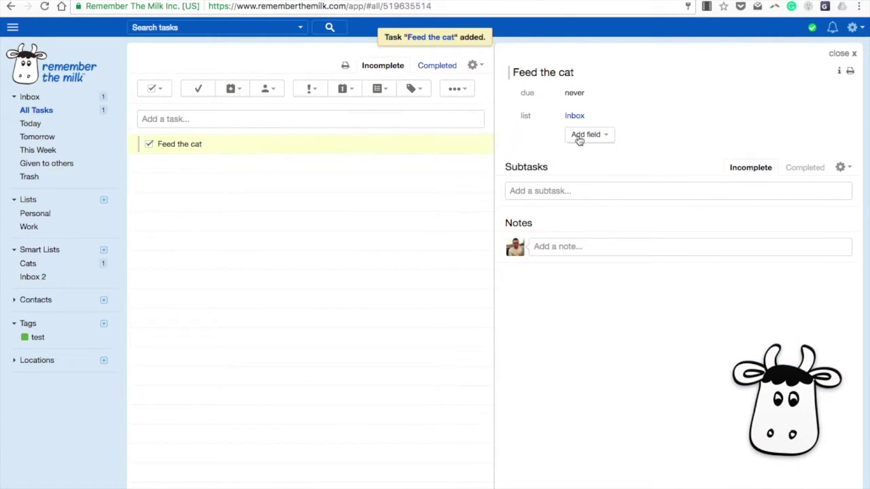
{"action": "left_click", "coordinate": [547, 192]}
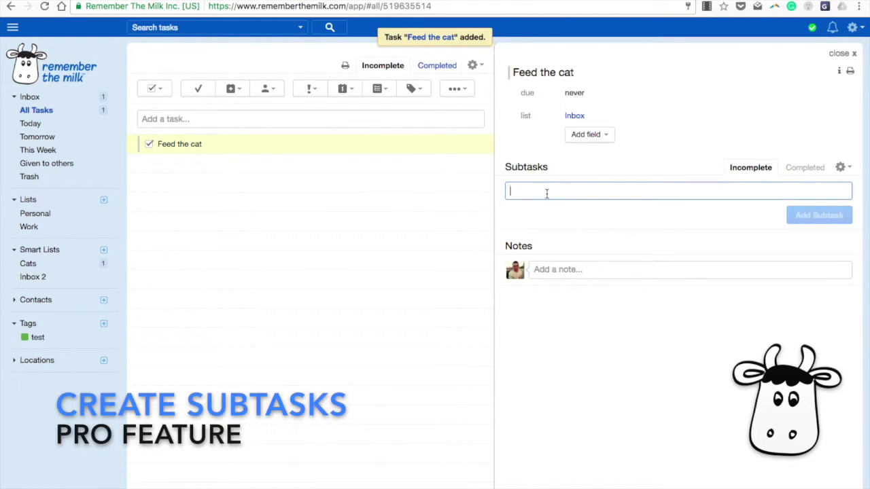
{"action": "type", "text": "Buy some "}
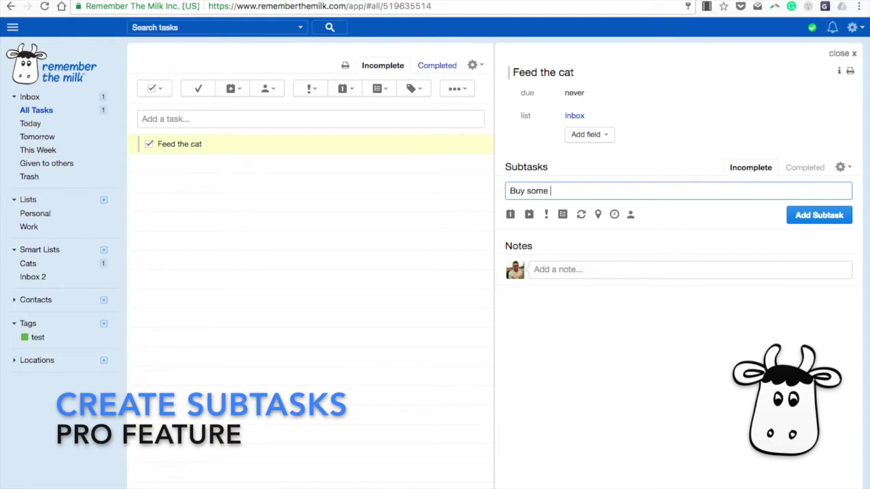
{"action": "type", "text": "feed"}
{"action": "key", "text": "Return"}
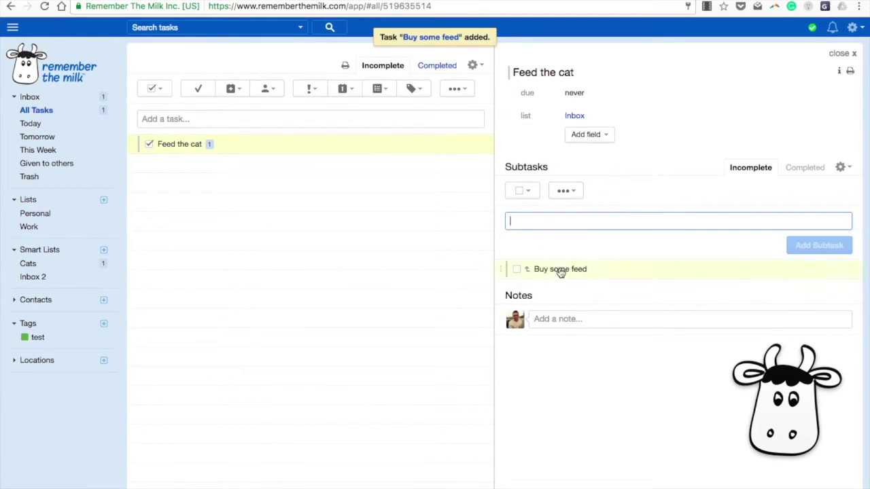
- Open the "Buy some feed" subtask's details and enter "test" as the name of another subtask of "Feed the cat"
{"action": "left_click", "coordinate": [569, 268]}
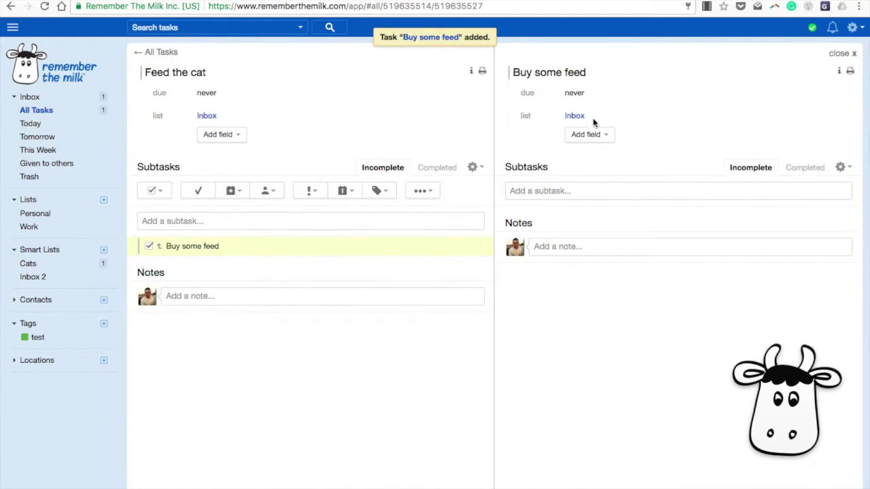
{"action": "left_click", "coordinate": [196, 221]}
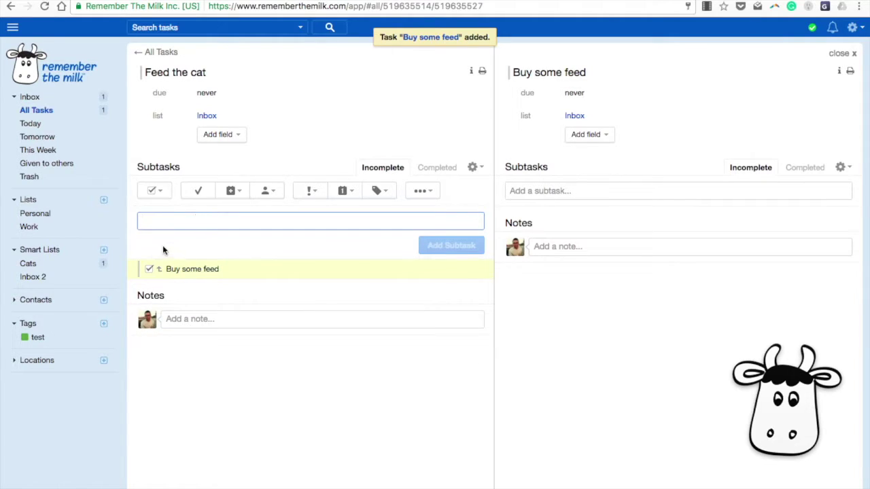
{"action": "type", "text": "tee"}
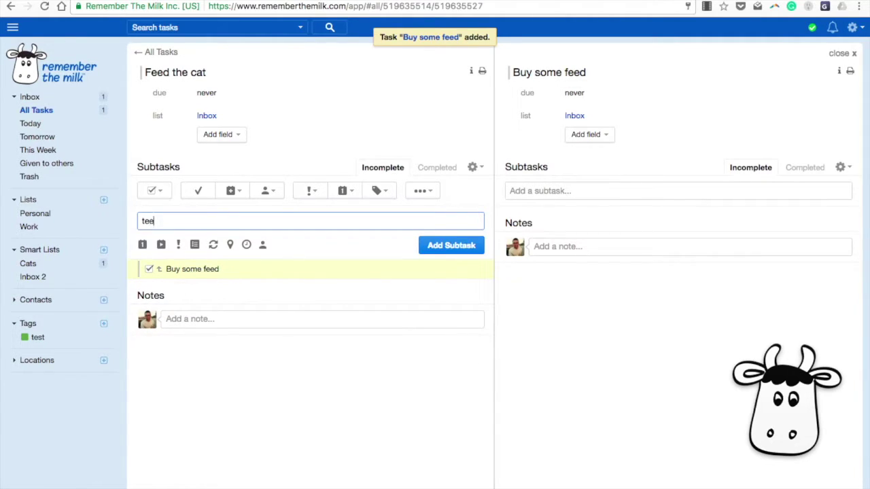
{"action": "key", "text": "BackSpace"}
{"action": "type", "text": "st"}
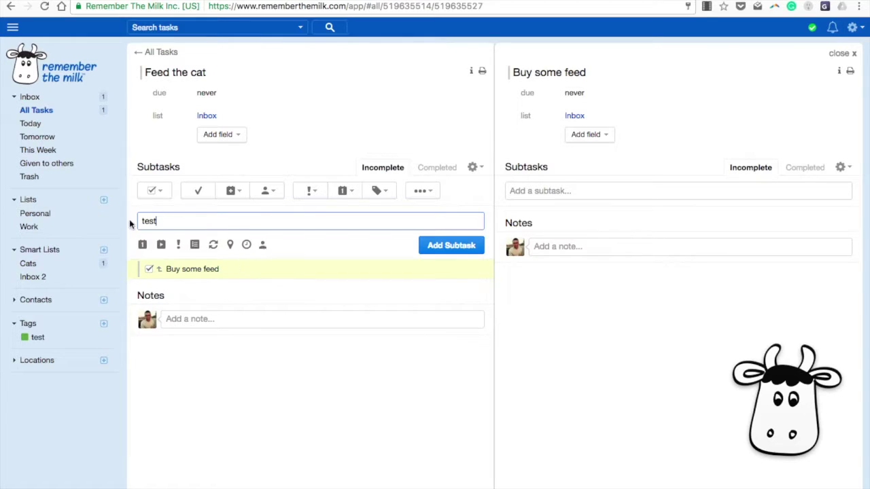
- Return to the All Tasks list and view whom the "Buy some feed" subtask can be given to
{"action": "left_click", "coordinate": [161, 53]}
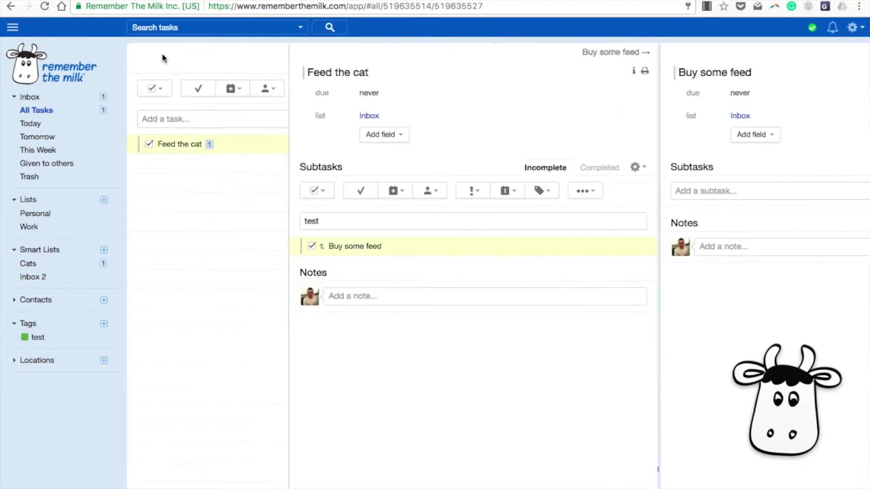
{"action": "left_click", "coordinate": [379, 189]}
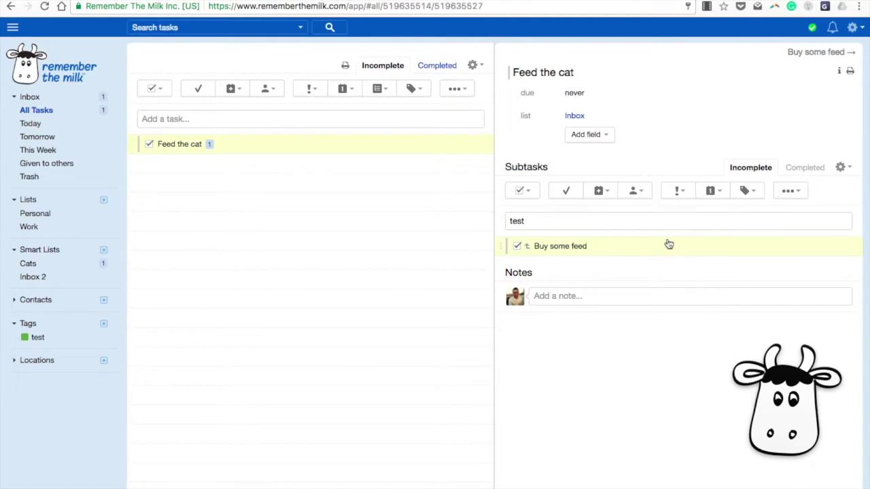
{"action": "left_click", "coordinate": [634, 191]}
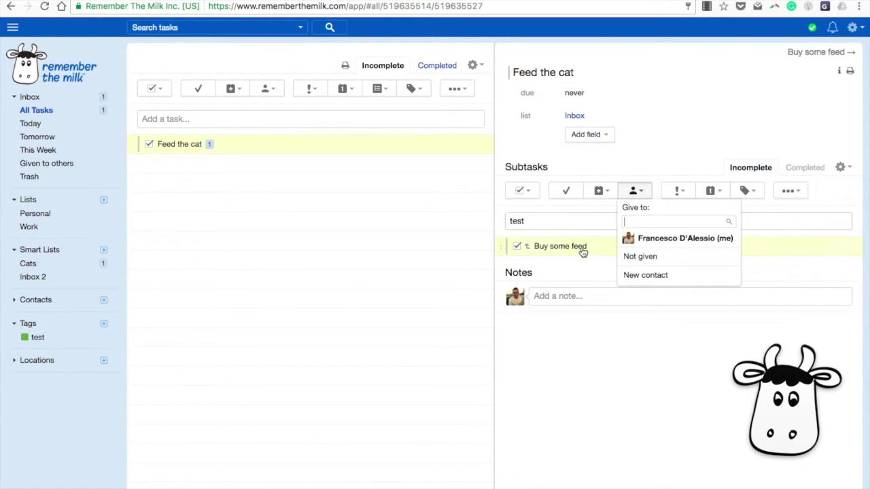
- Keep the unsaved "test" entry and add it as a subtask of "Feed the cat"
{"action": "left_click", "coordinate": [257, 146]}
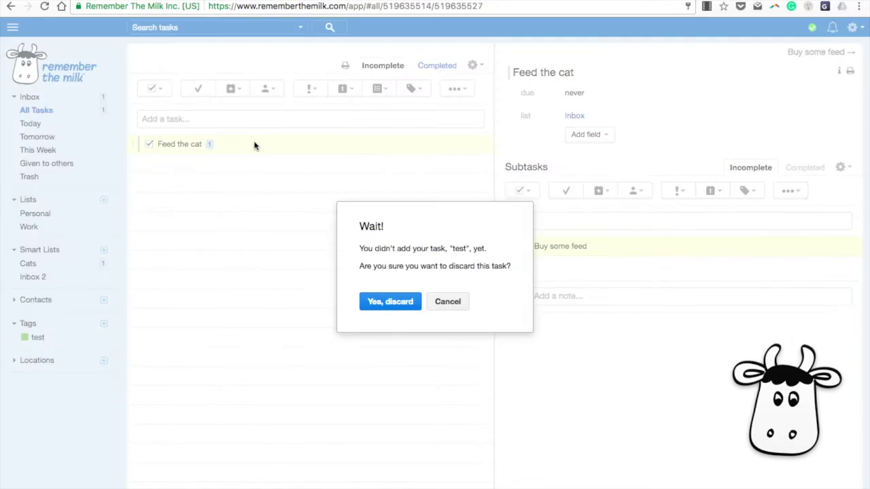
{"action": "left_click", "coordinate": [437, 303]}
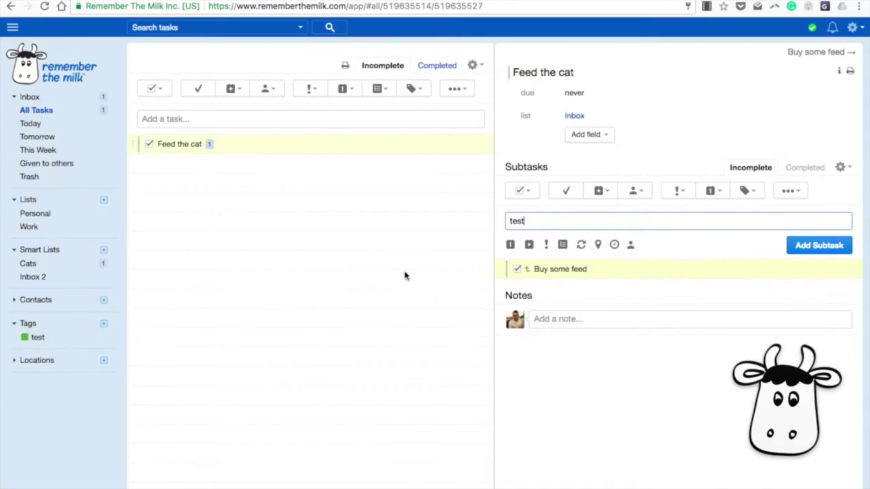
{"action": "left_click", "coordinate": [808, 243]}
{"action": "left_click", "coordinate": [278, 142]}
{"action": "right_click", "coordinate": [279, 138]}
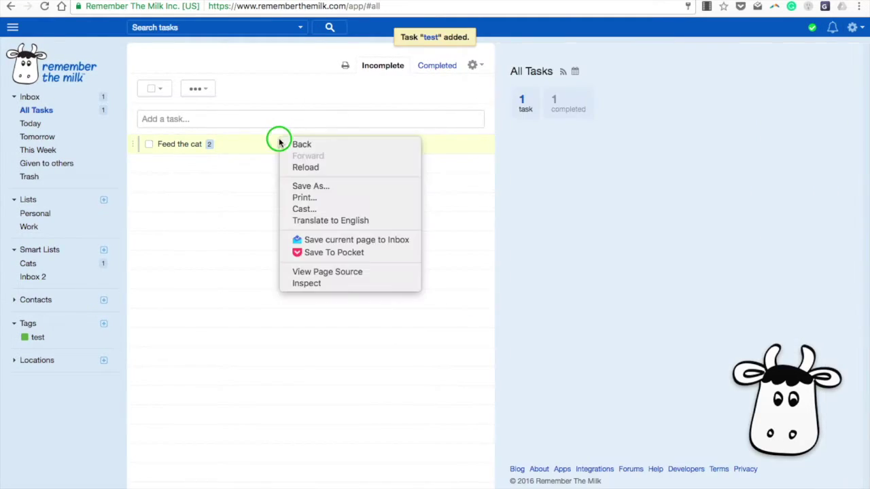
{"action": "left_click", "coordinate": [260, 152]}
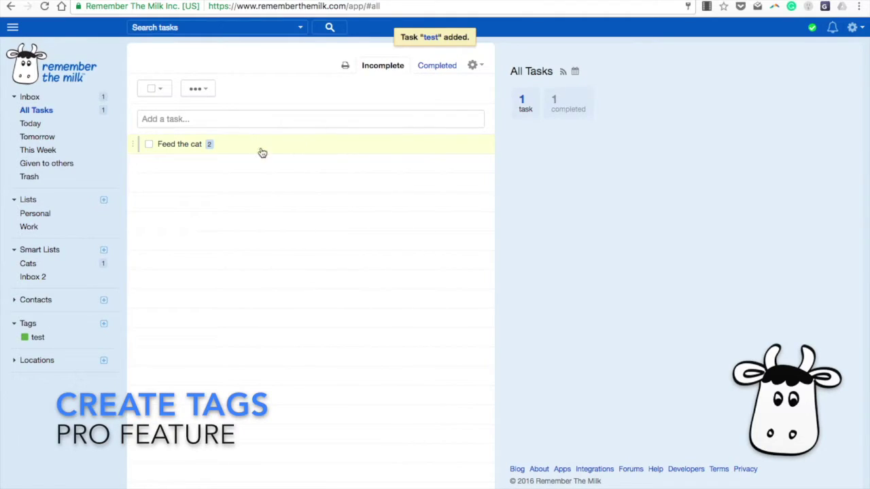
- Select the "Feed the cat" task and view the options for assigning an existing tag or creating a new one
{"action": "left_click", "coordinate": [150, 145]}
{"action": "left_click", "coordinate": [412, 89]}
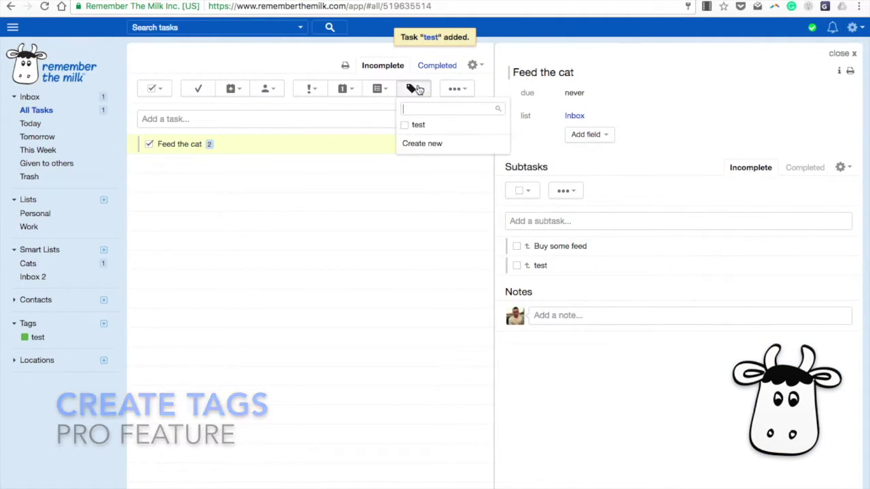
{"action": "left_click", "coordinate": [412, 127]}
{"action": "left_click", "coordinate": [414, 143]}
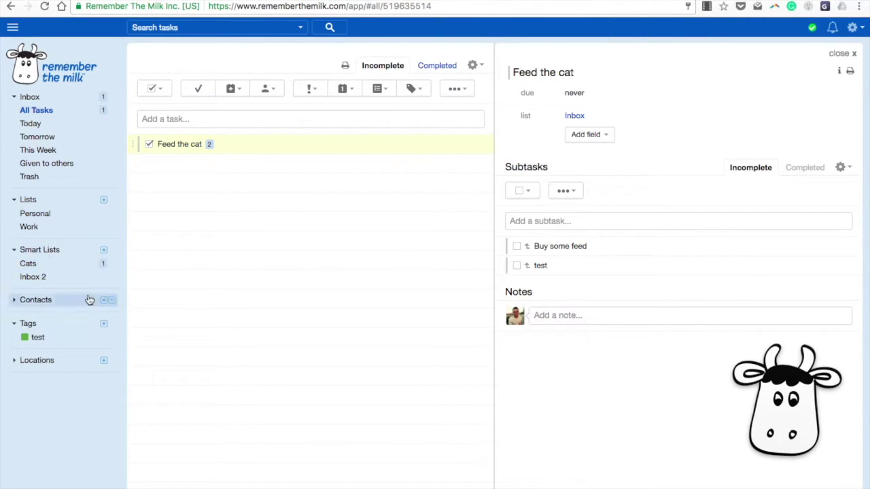
- Change the colour of the "test" tag to purple
{"action": "left_click", "coordinate": [112, 338]}
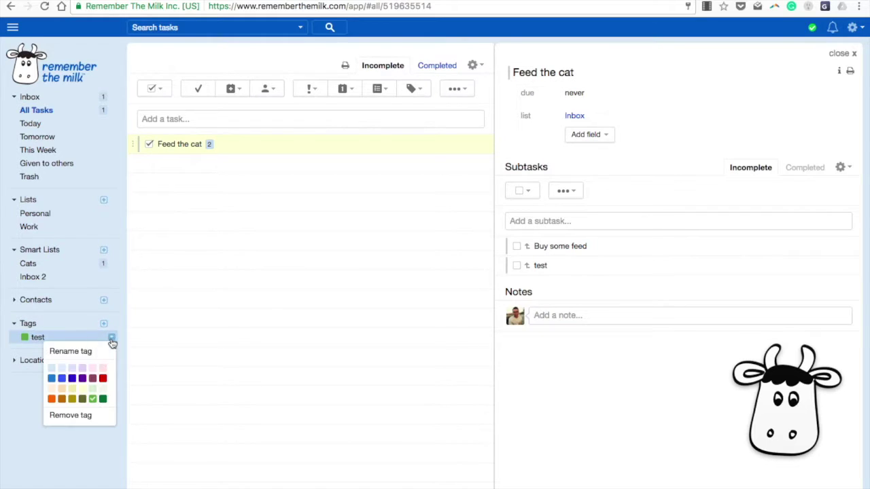
{"action": "left_click", "coordinate": [83, 378]}
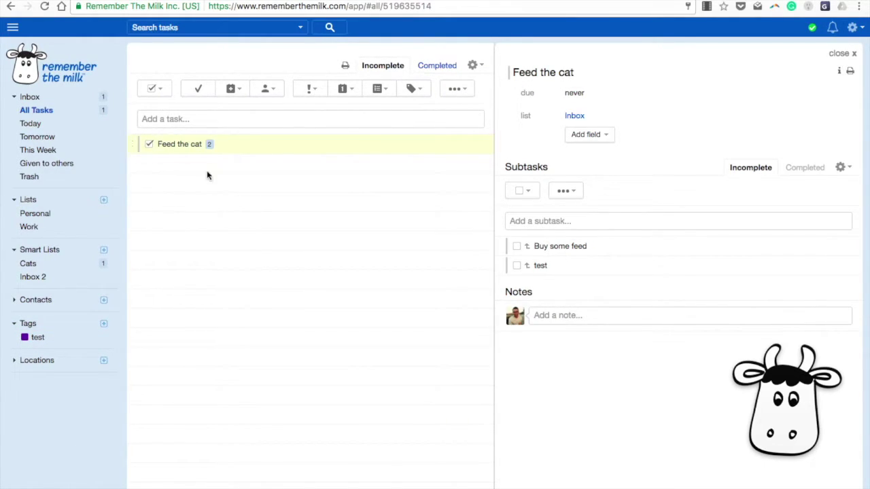
- View the additional task actions and the give-to options for the "Feed the cat" task, leaving both unchanged
{"action": "left_click", "coordinate": [455, 89]}
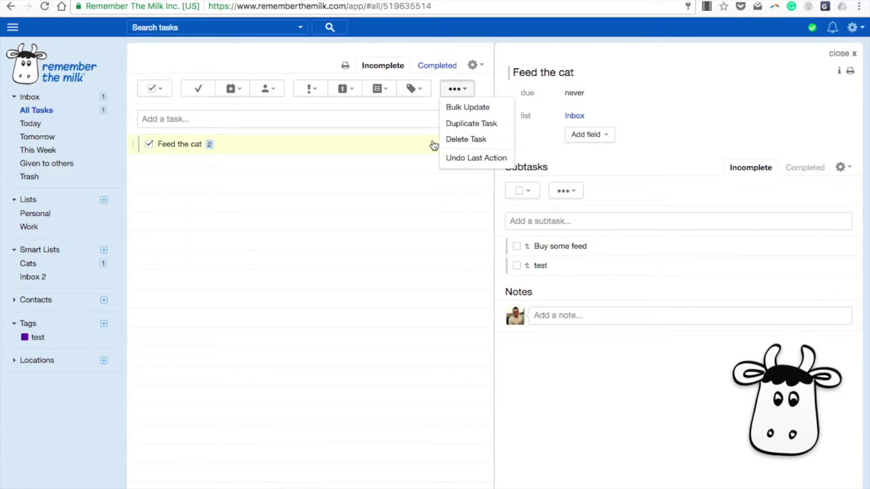
{"action": "left_click", "coordinate": [340, 188]}
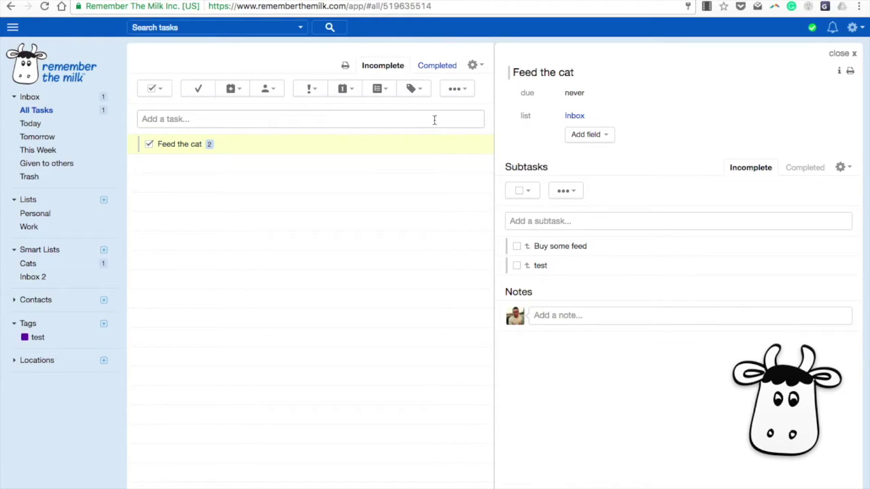
{"action": "left_click", "coordinate": [276, 93]}
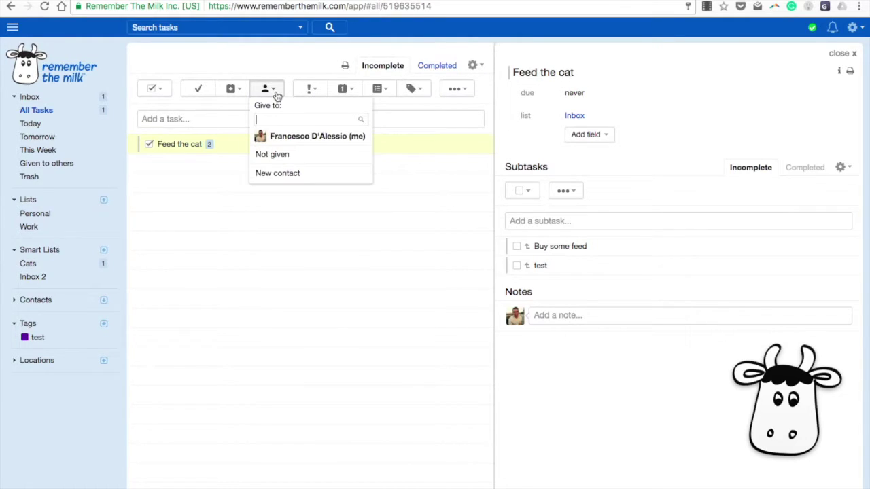
{"action": "left_click", "coordinate": [456, 199]}
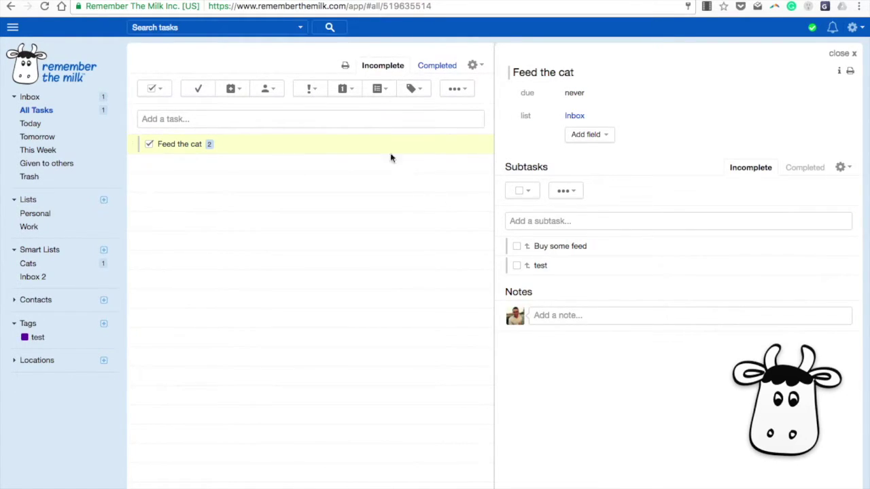
- Set the "Feed the cat" task to Priority 1 and deselect it
{"action": "left_click", "coordinate": [310, 90]}
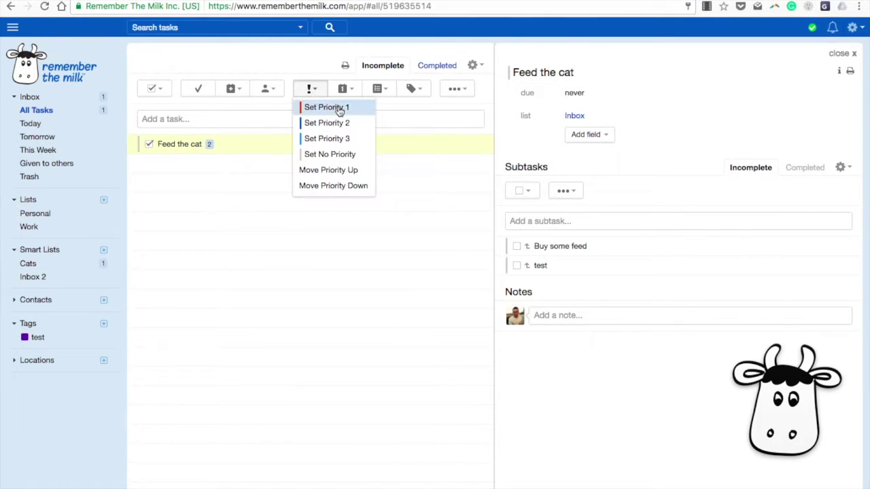
{"action": "left_click", "coordinate": [338, 107]}
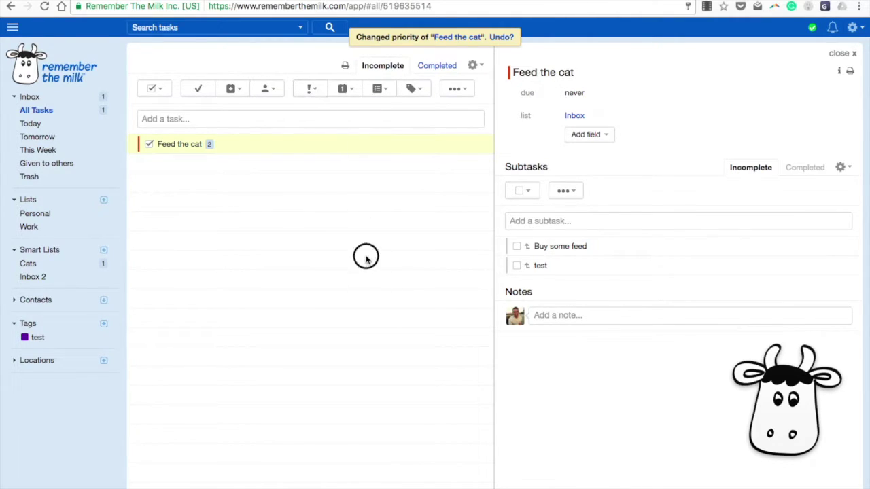
{"action": "left_click", "coordinate": [152, 89]}
{"action": "left_click", "coordinate": [197, 89]}
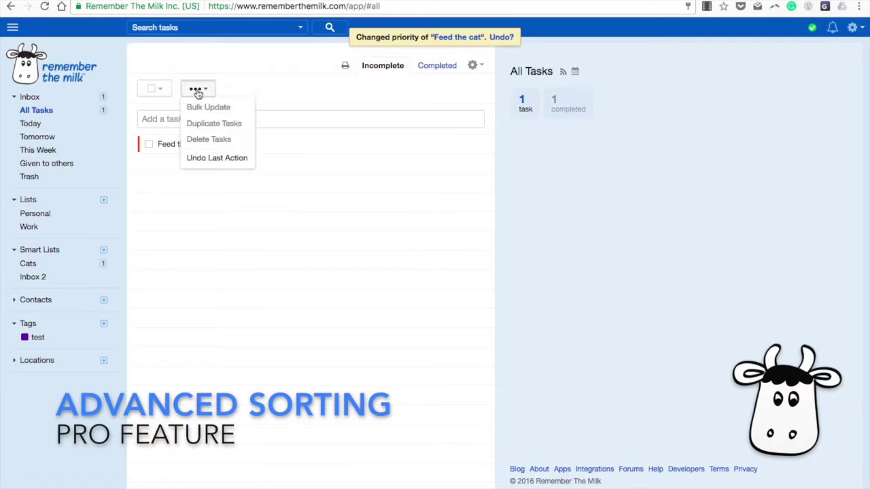
{"action": "left_click", "coordinate": [297, 176]}
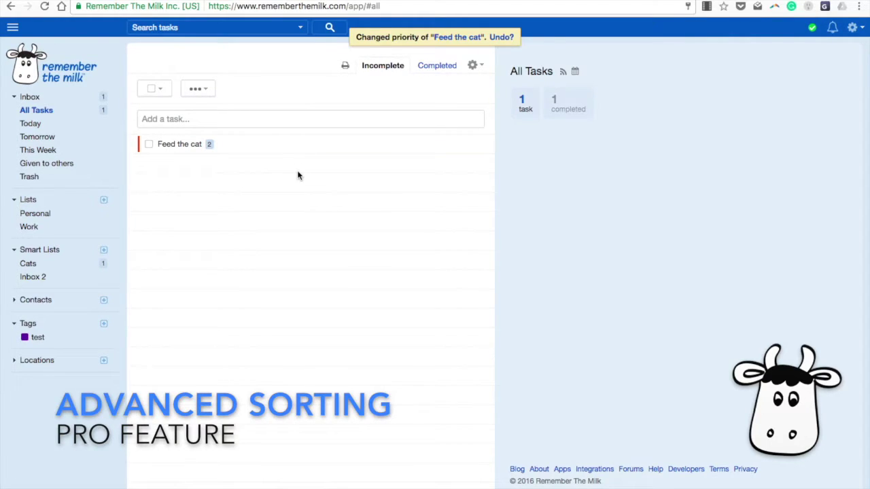
- Open the Inbox and view the additional criteria available in the advanced task search, adding none
{"action": "left_click", "coordinate": [58, 101]}
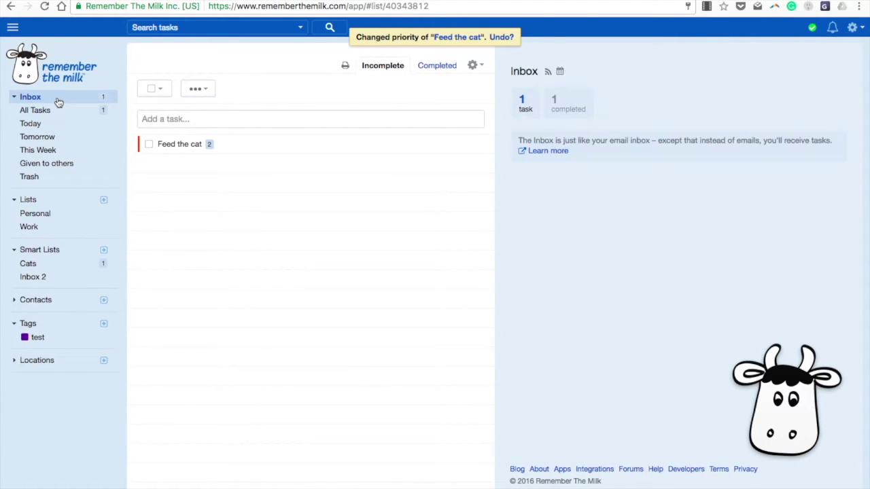
{"action": "left_click", "coordinate": [286, 28]}
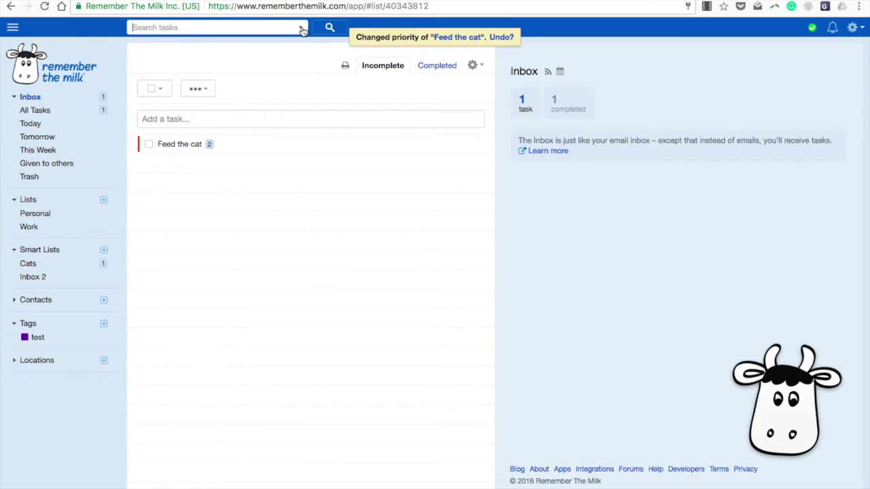
{"action": "left_click", "coordinate": [302, 28]}
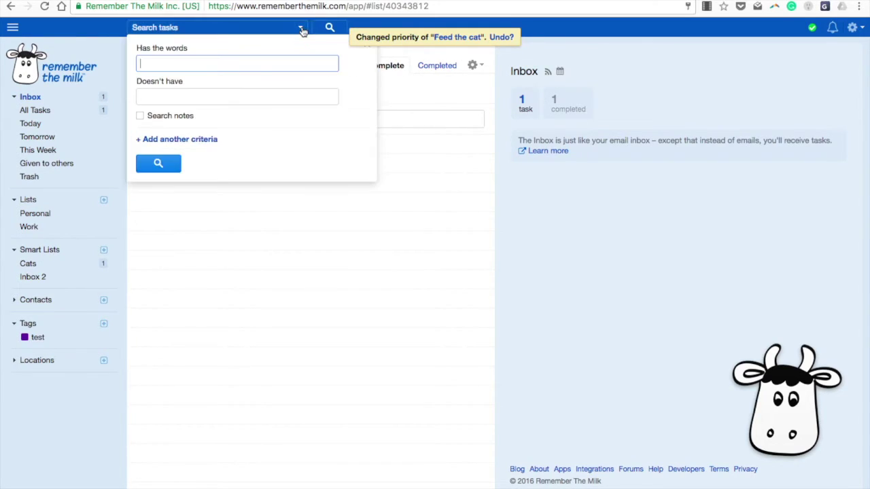
{"action": "left_click", "coordinate": [177, 142]}
{"action": "left_click", "coordinate": [170, 146]}
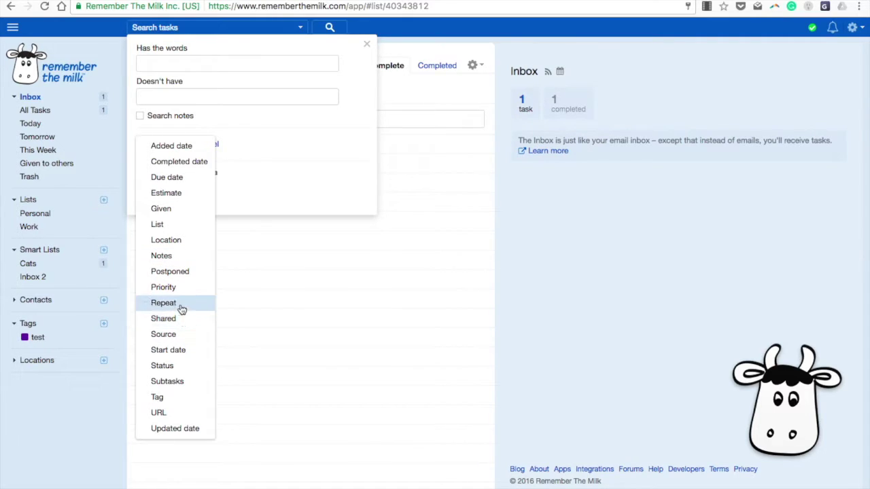
{"action": "left_click", "coordinate": [330, 154]}
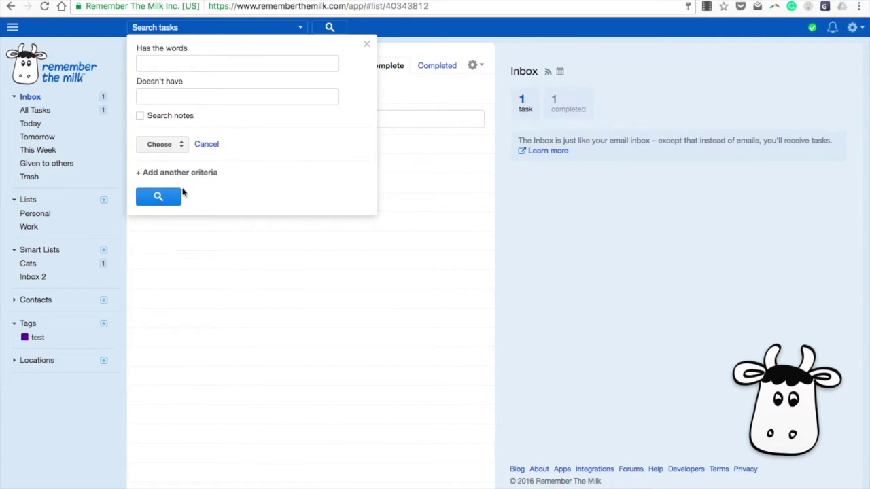
{"action": "left_click", "coordinate": [211, 147]}
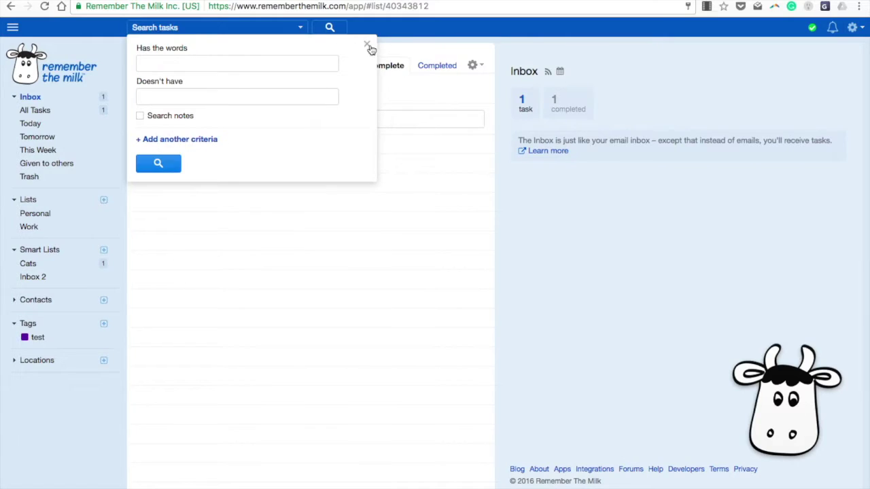
{"action": "left_click", "coordinate": [367, 45]}
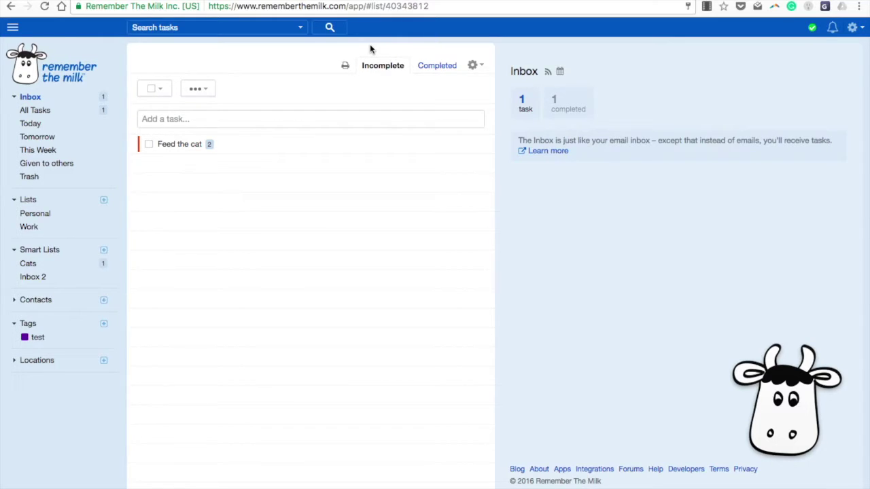
- Select the "Feed the cat" task and make it due today at 3pm
{"action": "left_click", "coordinate": [269, 151]}
{"action": "right_click", "coordinate": [261, 142]}
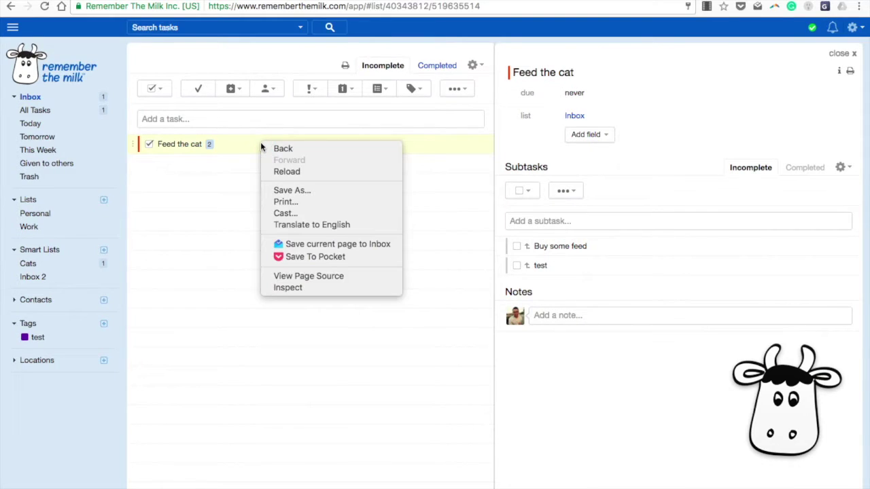
{"action": "left_click", "coordinate": [412, 142]}
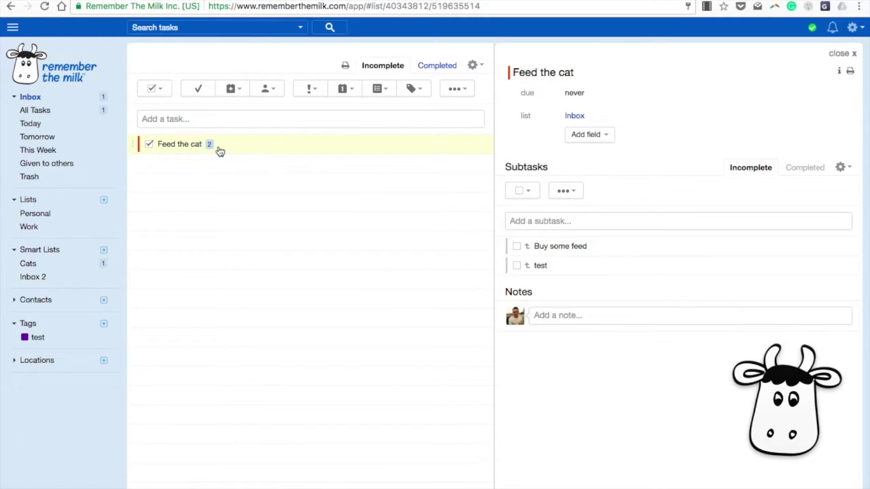
{"action": "left_click", "coordinate": [345, 90]}
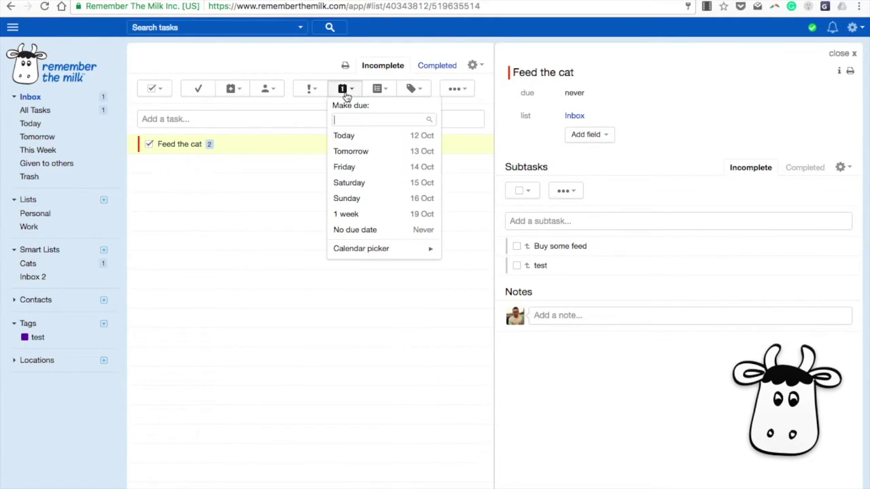
{"action": "type", "text": "t"}
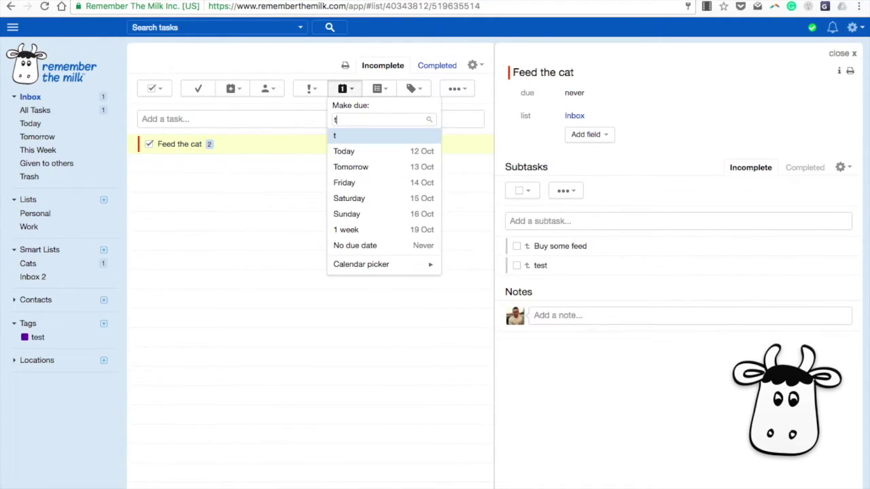
{"action": "type", "text": "oday at 3pm"}
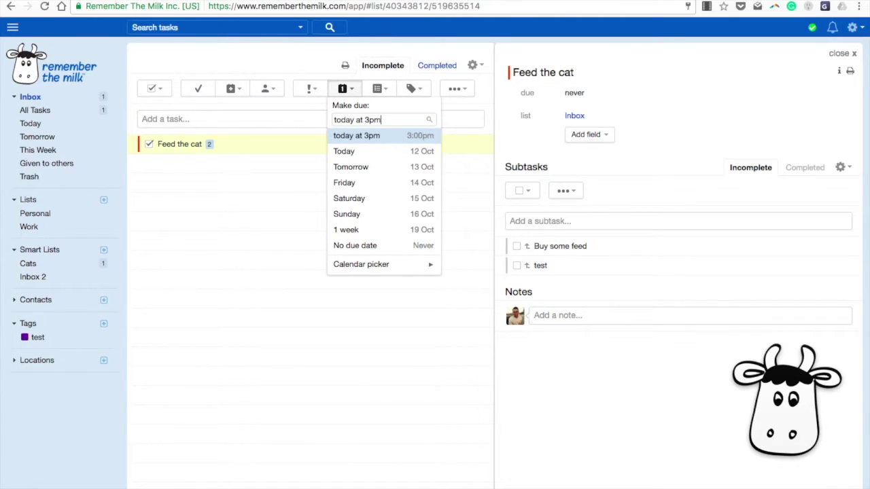
{"action": "key", "text": "Return"}
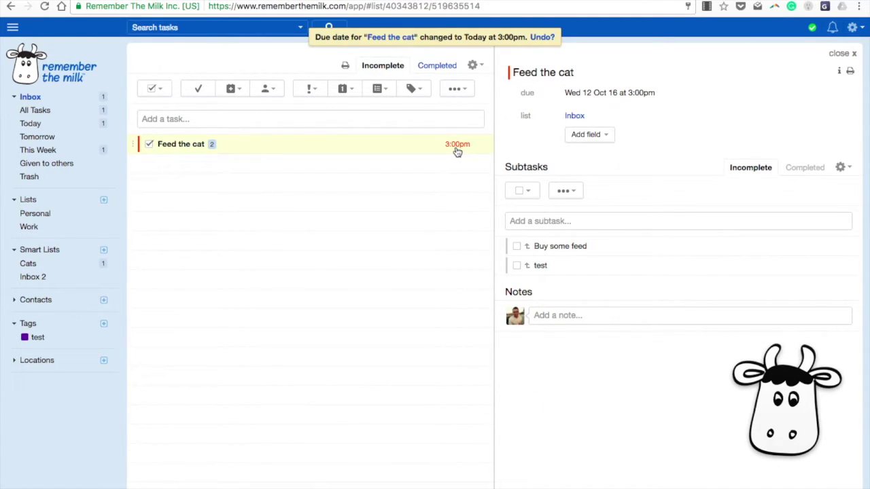
- Add an Everywhere reminder at the due time to the "Feed the cat" task, viewing the contact preferences for managing reminders
{"action": "left_click", "coordinate": [566, 192]}
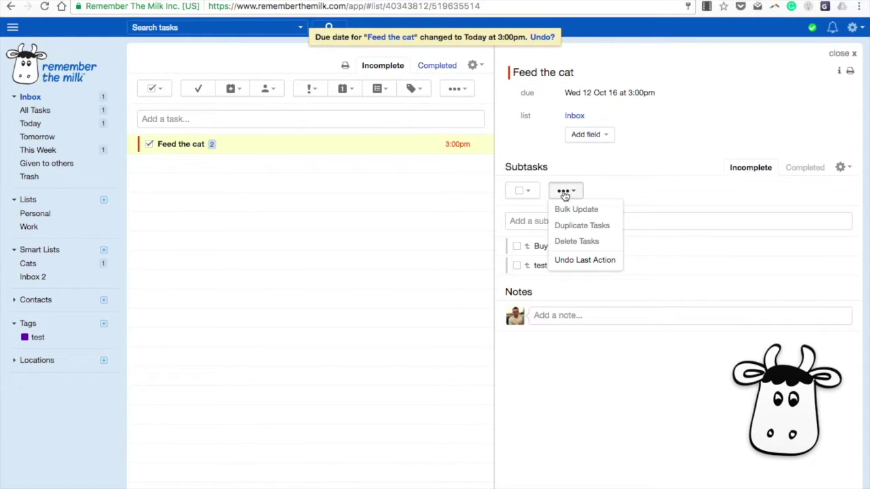
{"action": "left_click", "coordinate": [600, 134]}
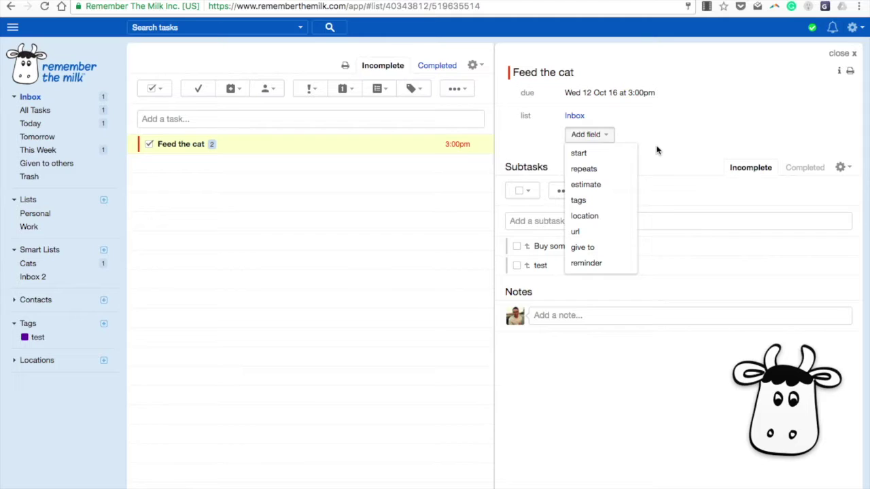
{"action": "left_click", "coordinate": [588, 264]}
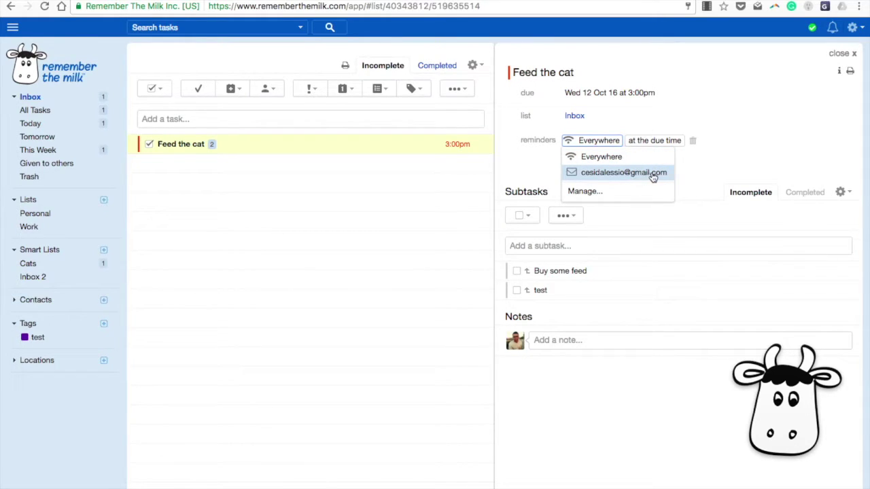
{"action": "left_click", "coordinate": [612, 194]}
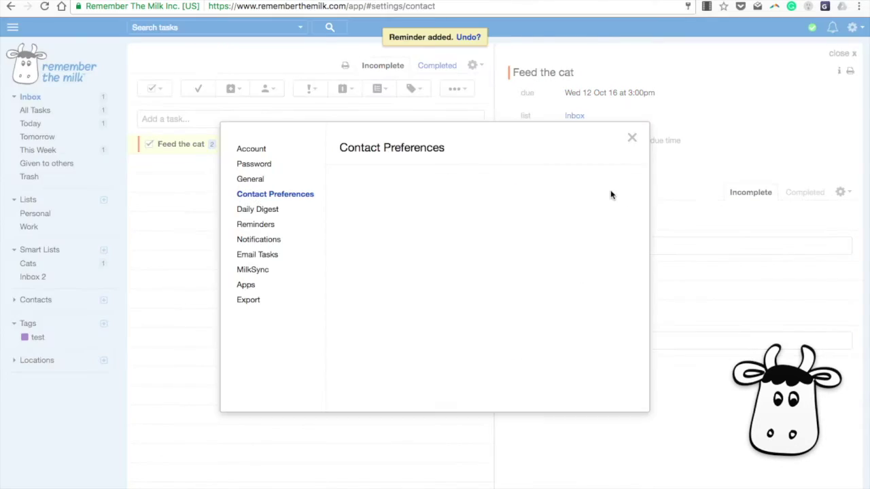
{"action": "left_click", "coordinate": [633, 139]}
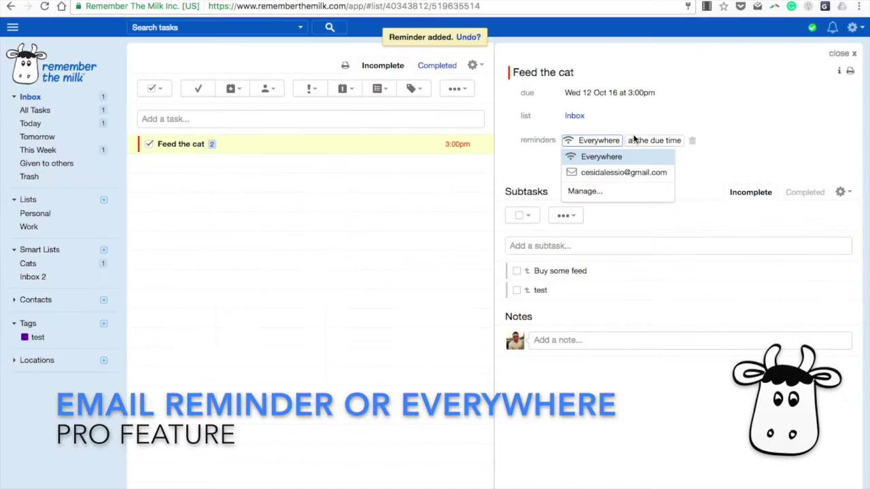
{"action": "left_click", "coordinate": [703, 144]}
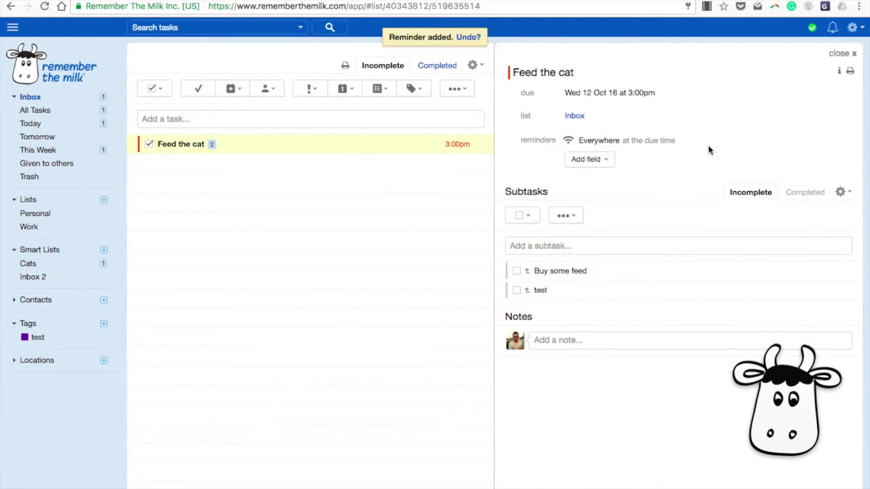
- Try the reminder at 10 minutes before the due time and return it to the due time
{"action": "left_click", "coordinate": [673, 141]}
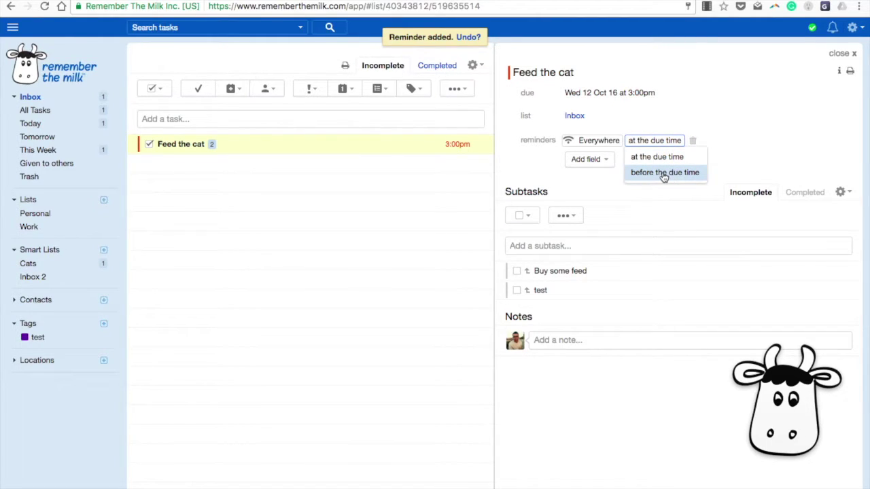
{"action": "left_click", "coordinate": [664, 173]}
{"action": "left_click", "coordinate": [674, 138]}
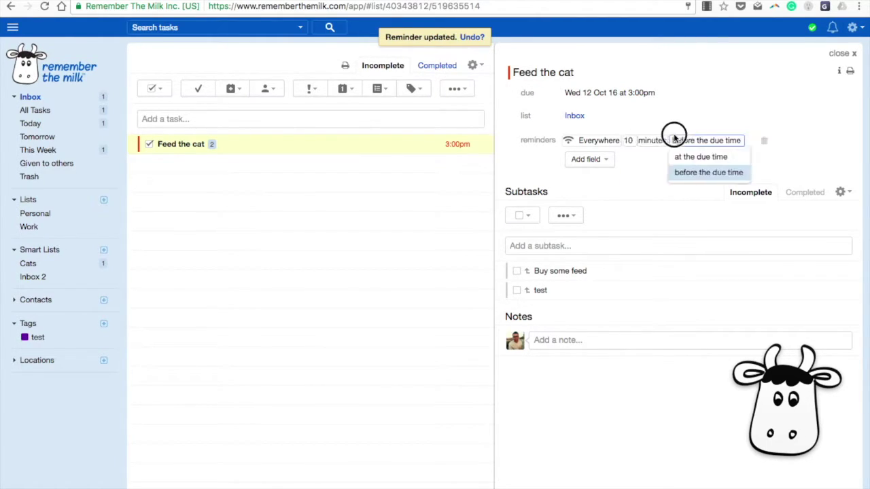
{"action": "left_click", "coordinate": [701, 157]}
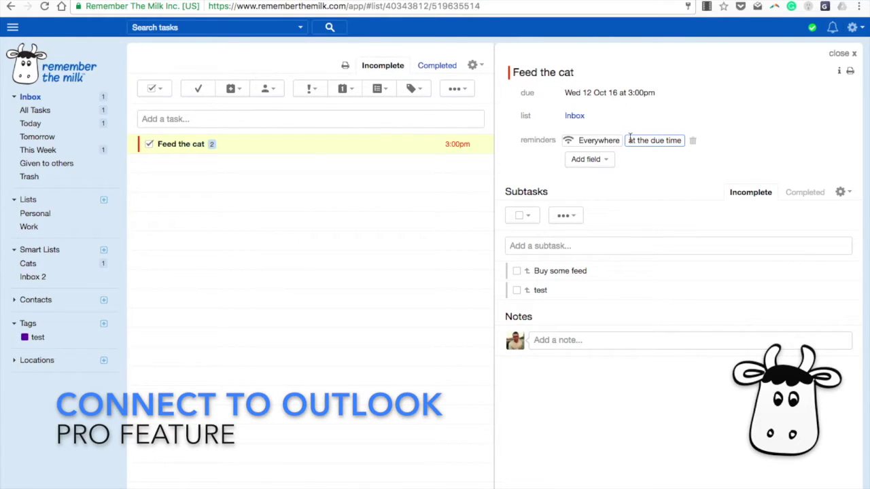
{"action": "left_click", "coordinate": [358, 179]}
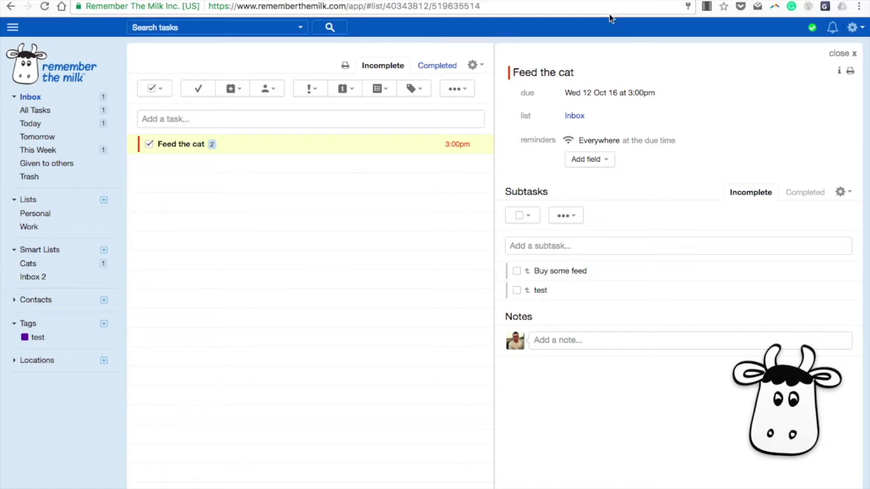
- Enable Remember The Milk Offline and try switching to offline mode and back to online mode
{"action": "left_click", "coordinate": [811, 28]}
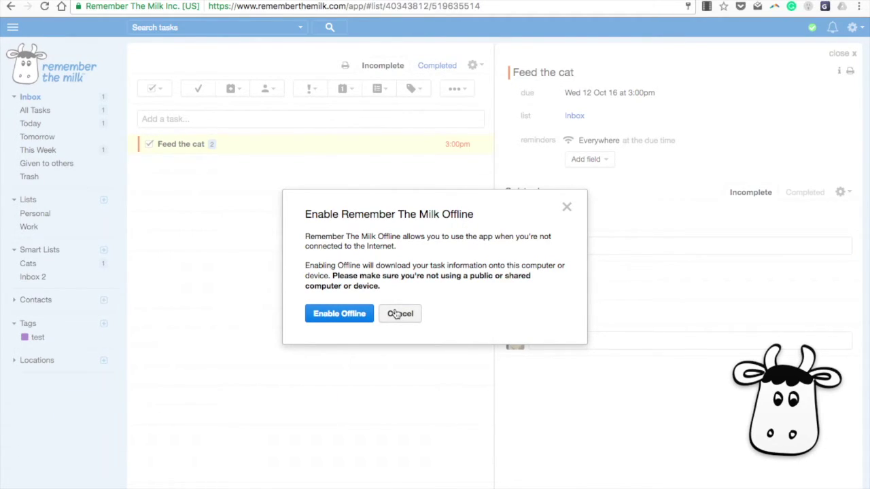
{"action": "left_click", "coordinate": [358, 317]}
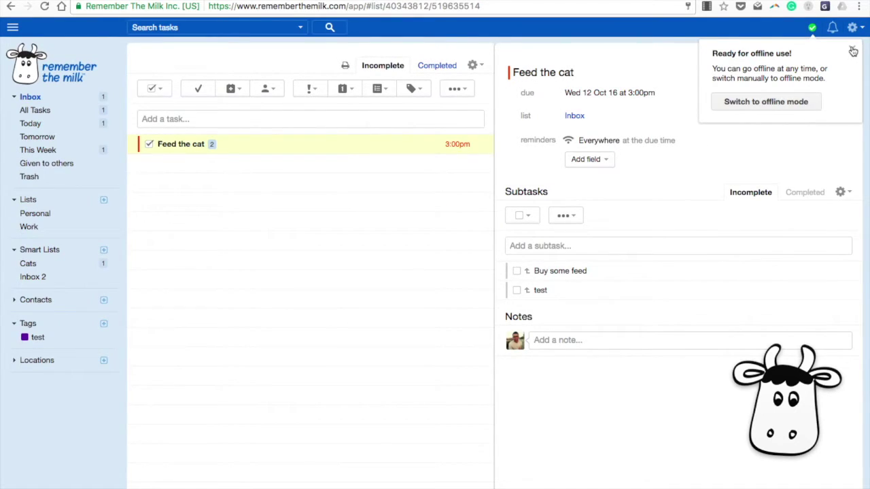
{"action": "left_click", "coordinate": [784, 109]}
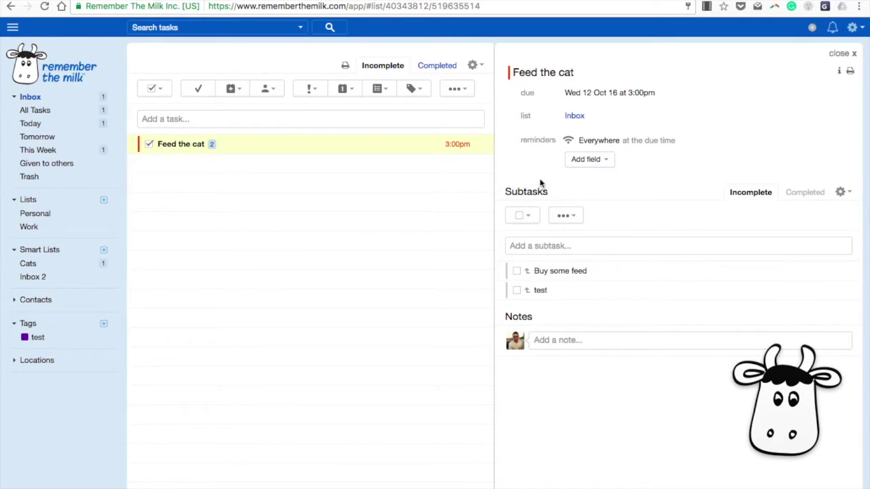
{"action": "left_click", "coordinate": [812, 27]}
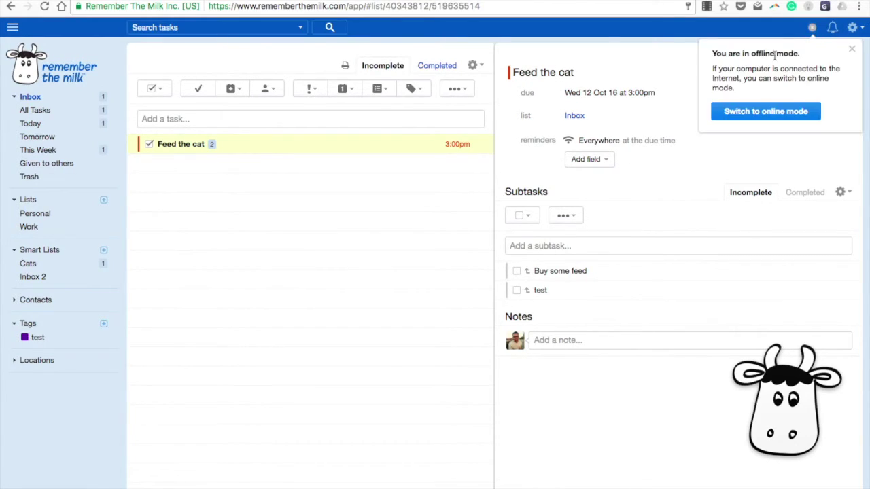
{"action": "left_click", "coordinate": [754, 112]}
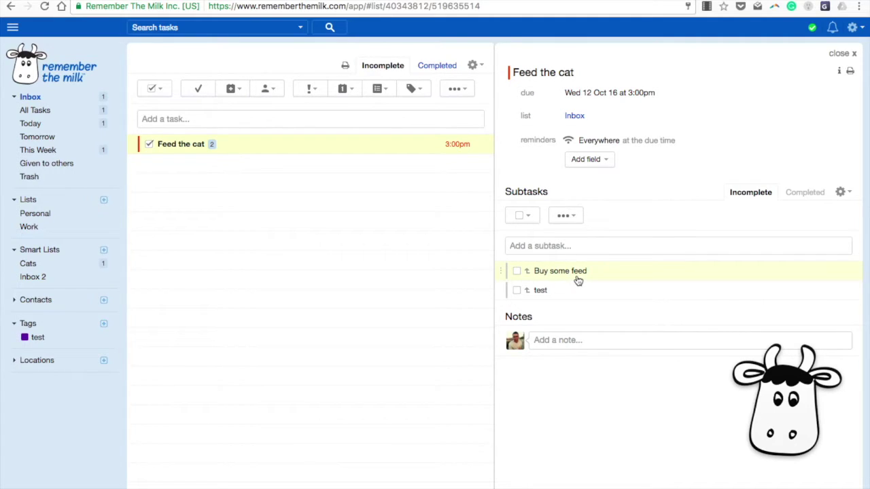
- View the details of the "test" subtask, return to the Inbox and discard the empty note on "Feed the cat"
{"action": "left_click", "coordinate": [566, 340]}
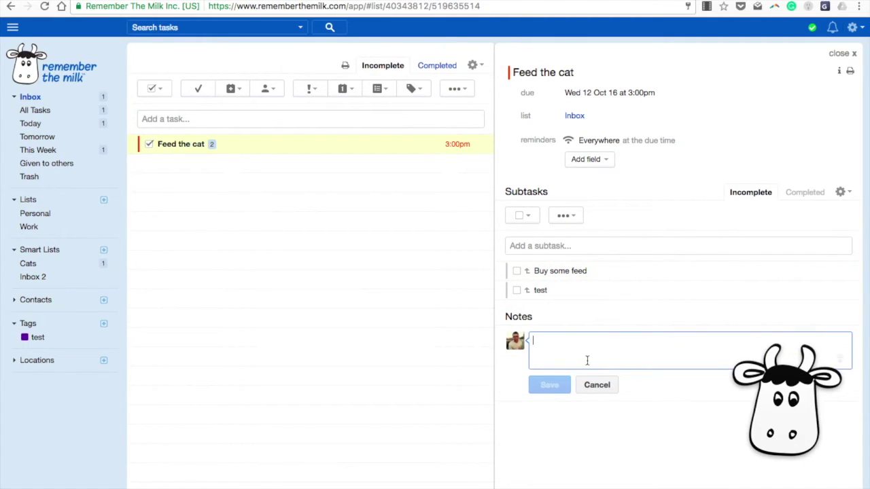
{"action": "left_click", "coordinate": [539, 292]}
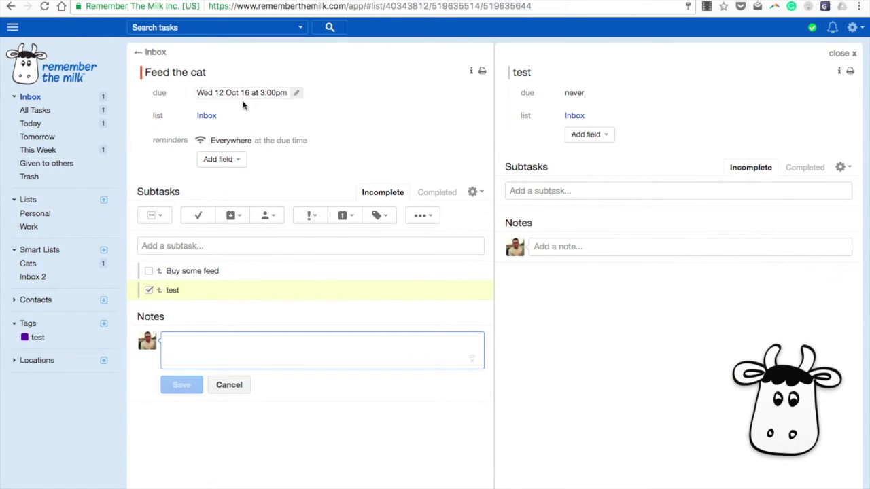
{"action": "left_click", "coordinate": [157, 54]}
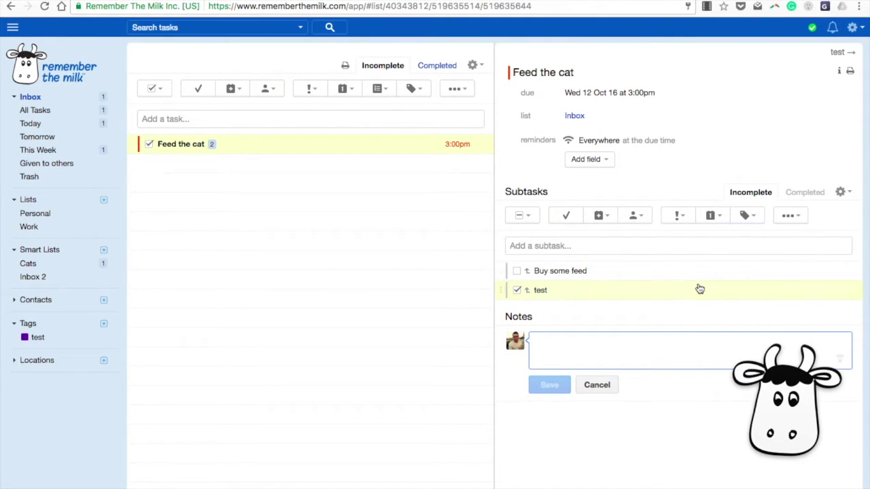
{"action": "left_click", "coordinate": [600, 386]}
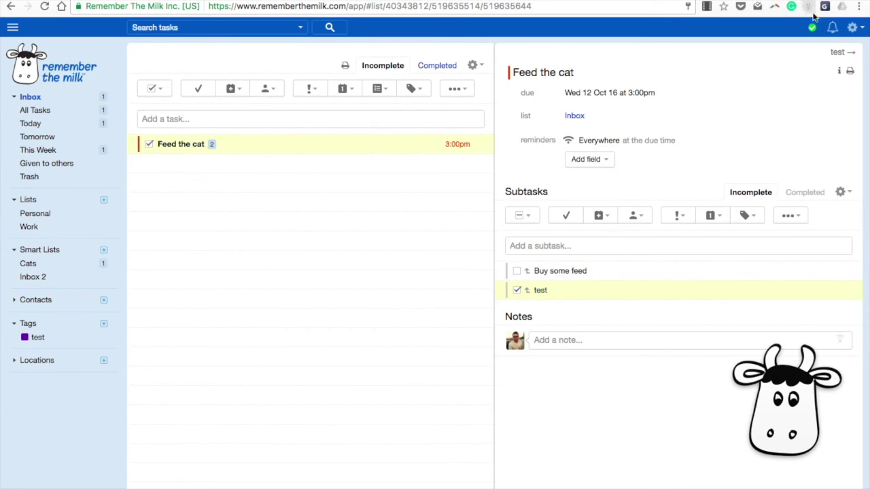
- View the third-party apps section of the account settings and close the settings
{"action": "left_click", "coordinate": [852, 28]}
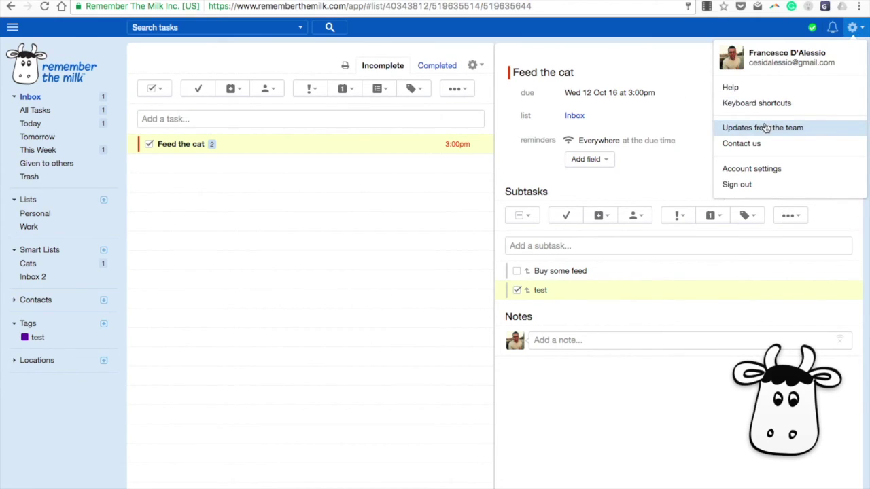
{"action": "left_click", "coordinate": [760, 168]}
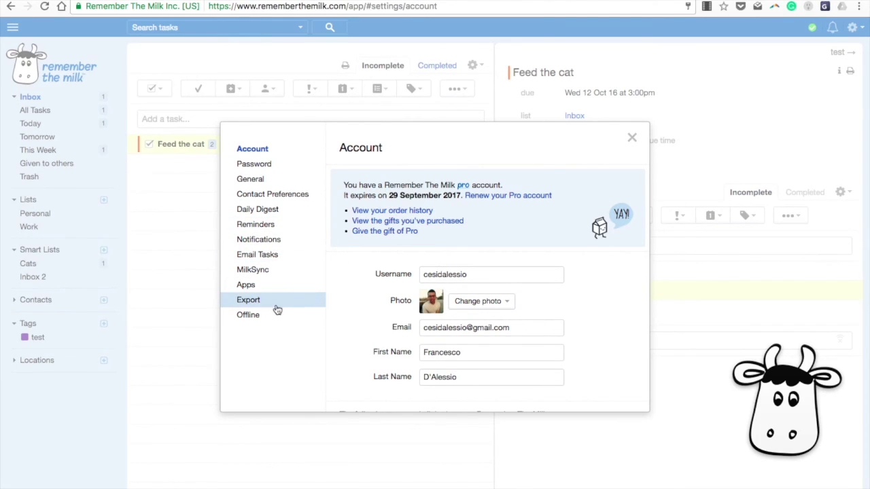
{"action": "left_click", "coordinate": [257, 286]}
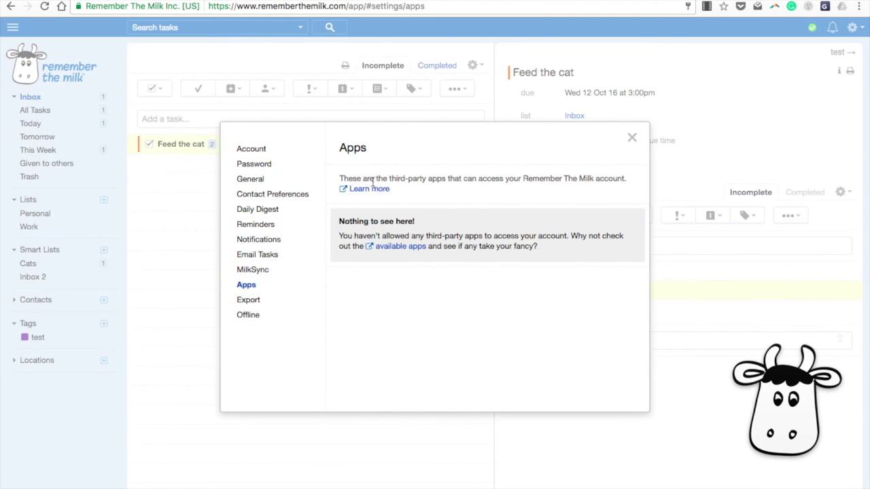
{"action": "left_click", "coordinate": [632, 140]}
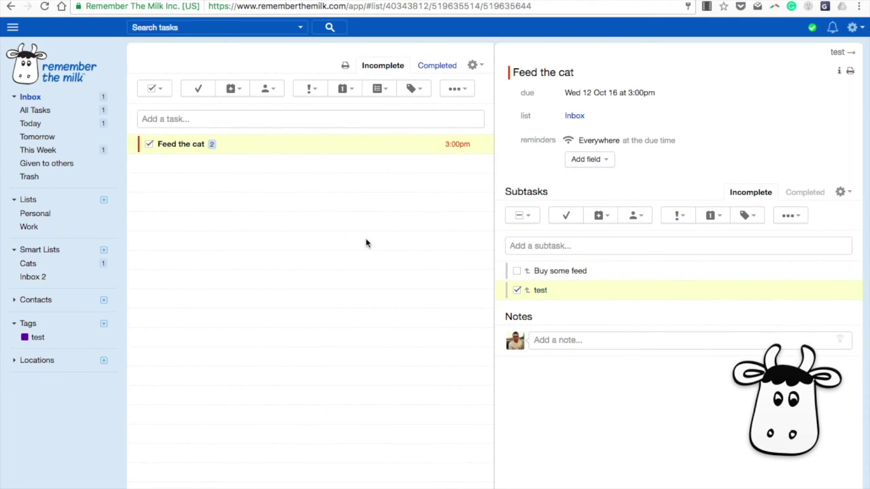